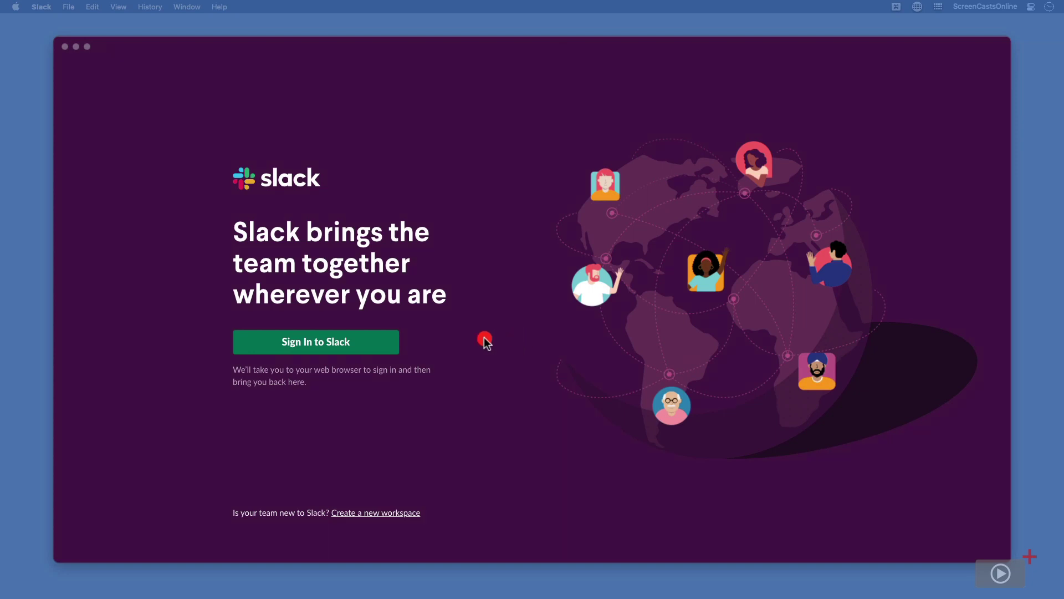
Step: Sign in to the first workspace with the account email and emailed code, then open the app
click(366, 340)
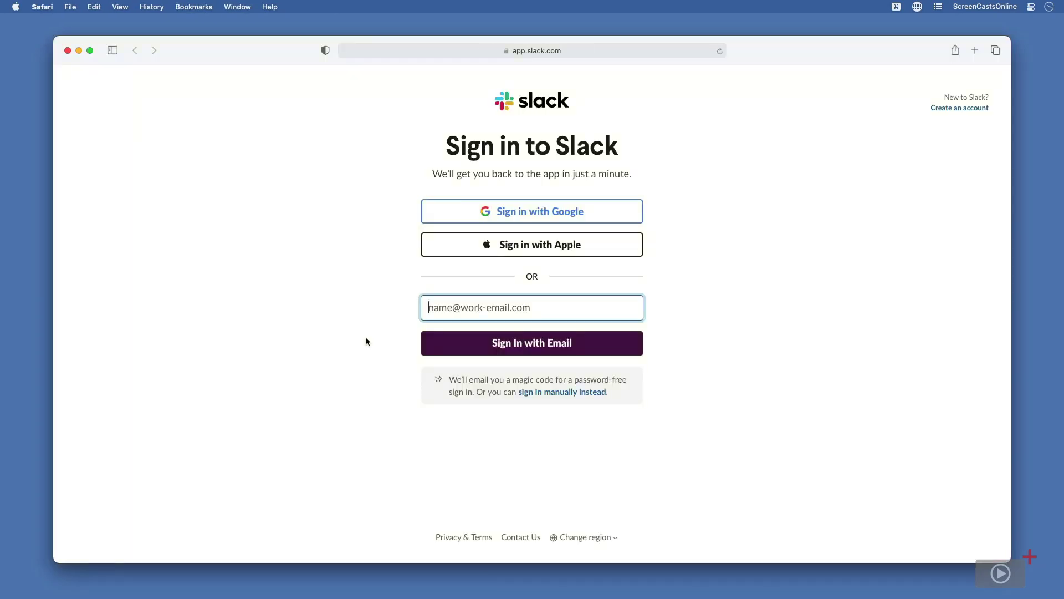
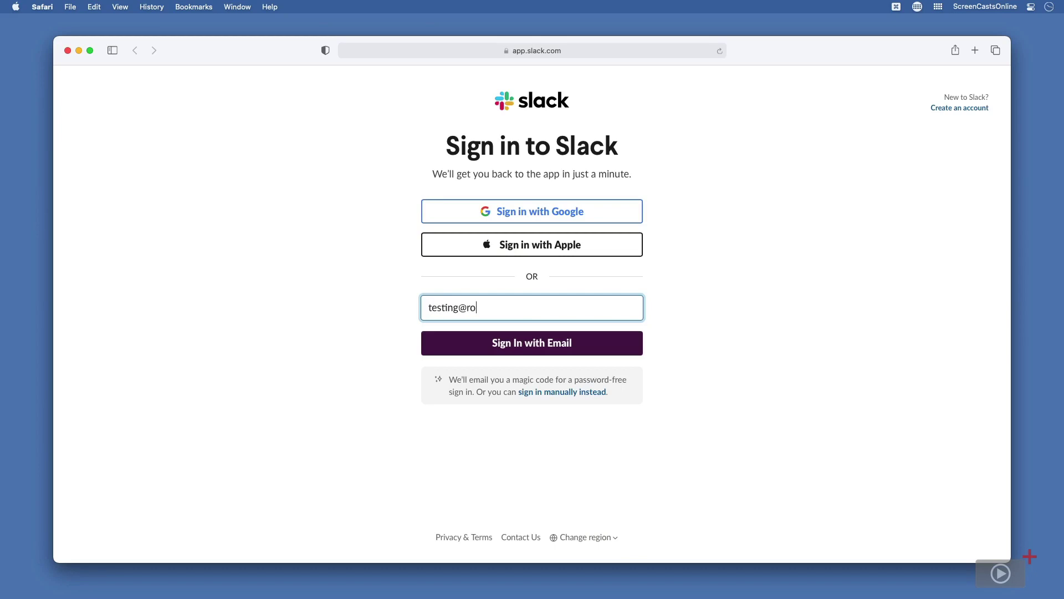
click(466, 348)
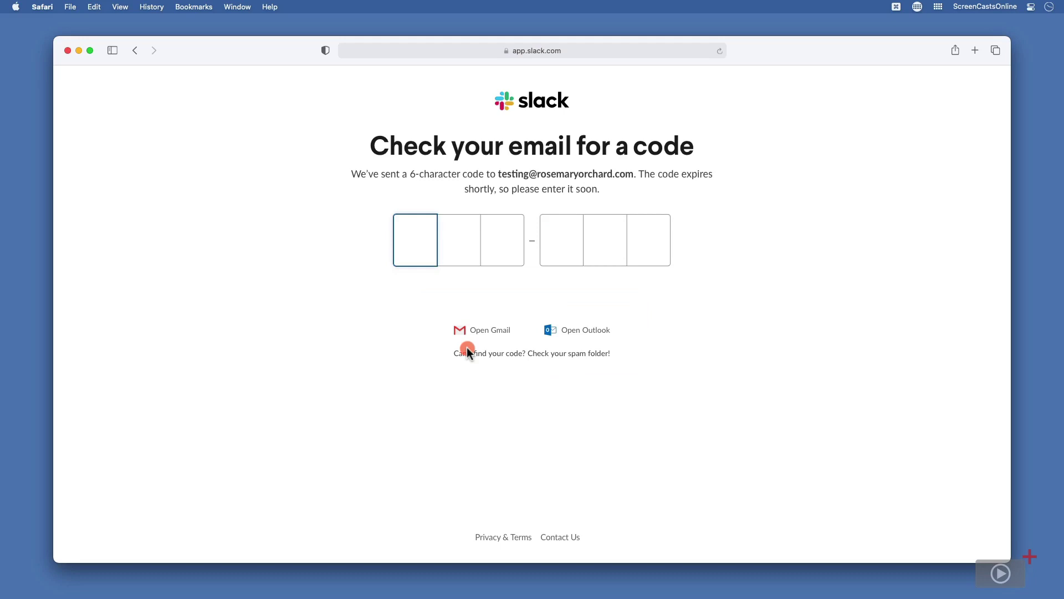
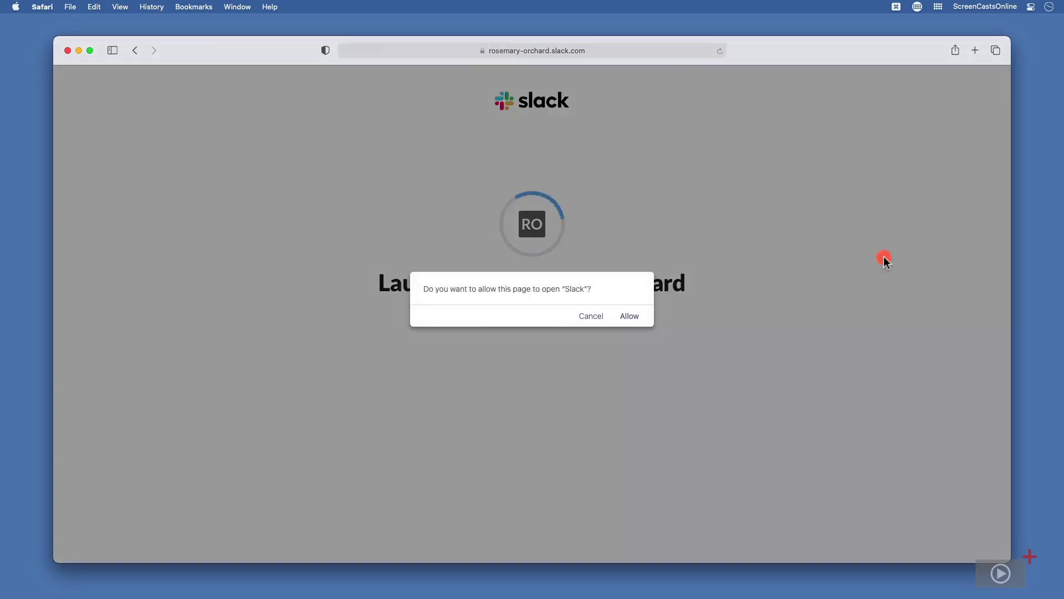
click(635, 316)
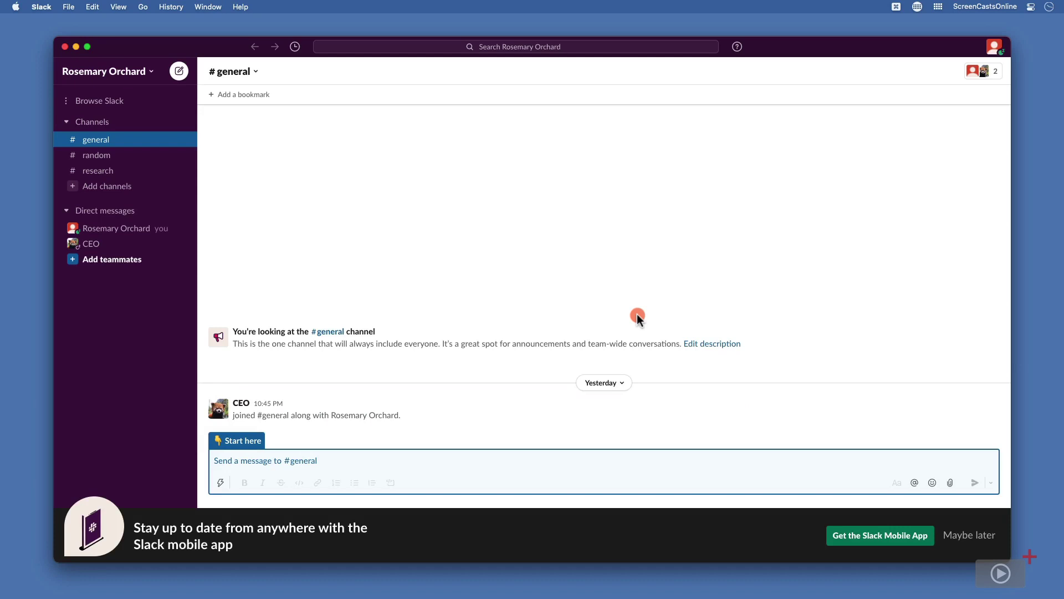
Step: Dismiss the mobile-app banner with Maybe later and Don't ask again
click(963, 539)
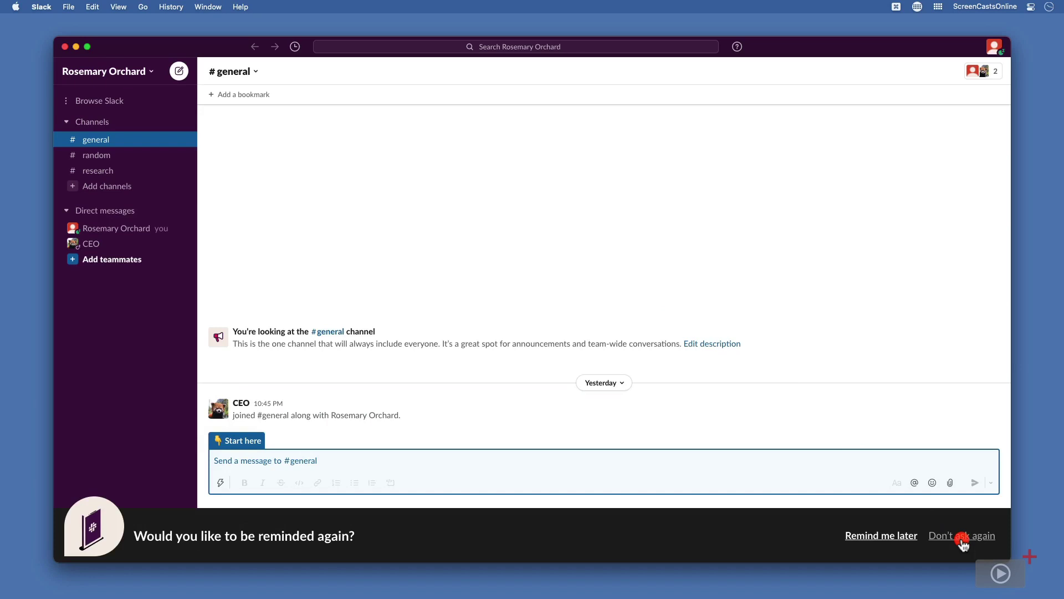
click(962, 537)
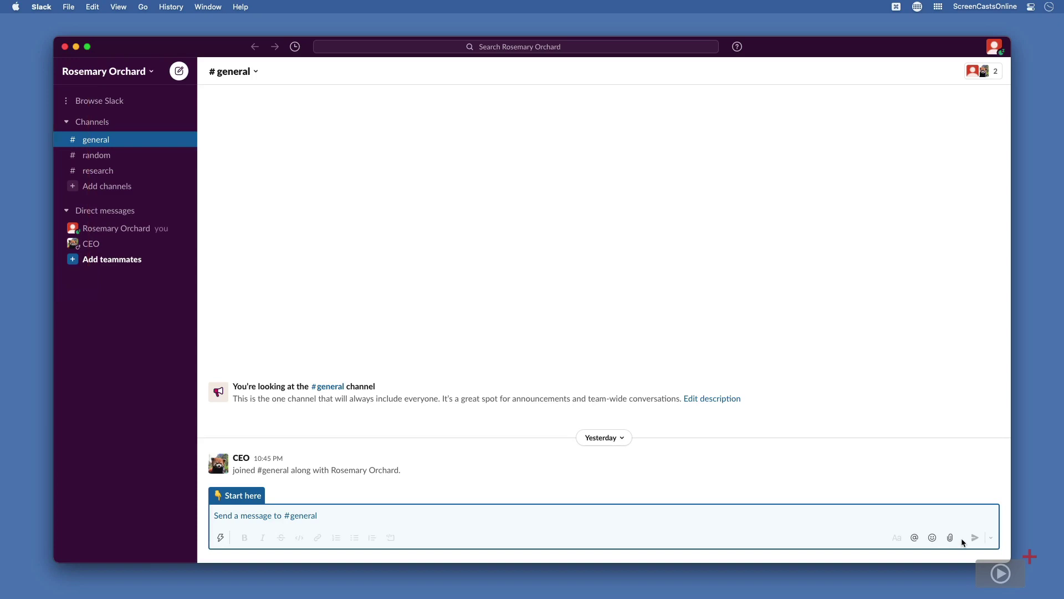
click(959, 538)
Step: Choose Sign in to another workspace from the workspace menu's Add workspaces submenu
click(98, 83)
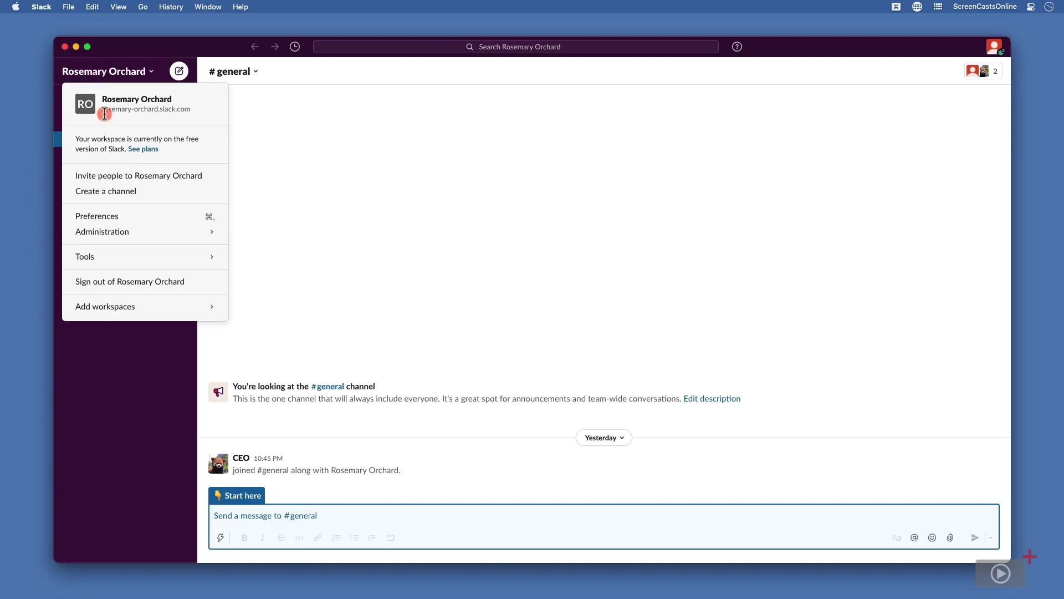
mouse_move(101, 310)
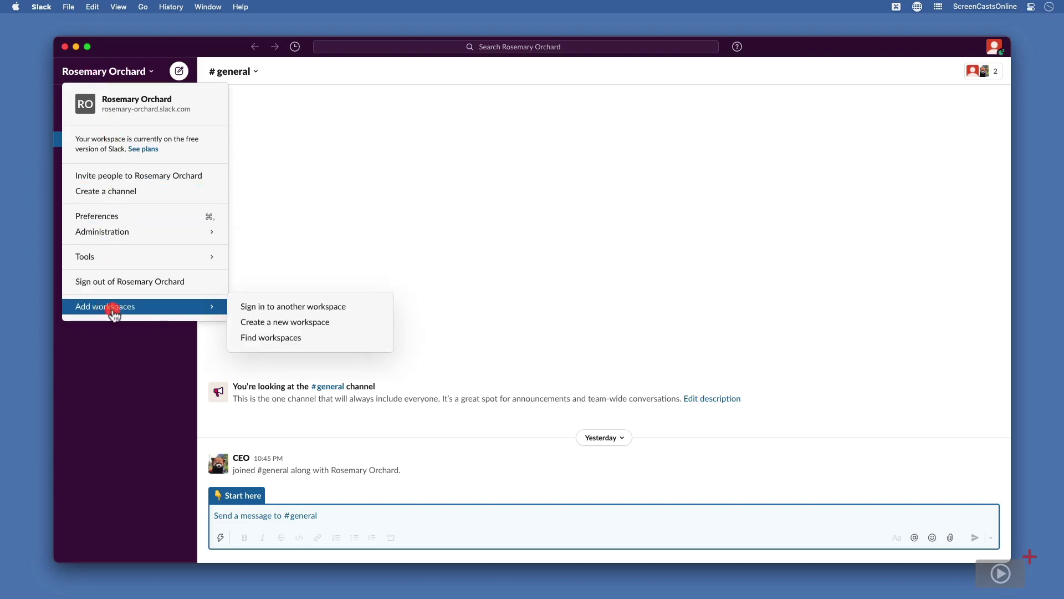
click(240, 309)
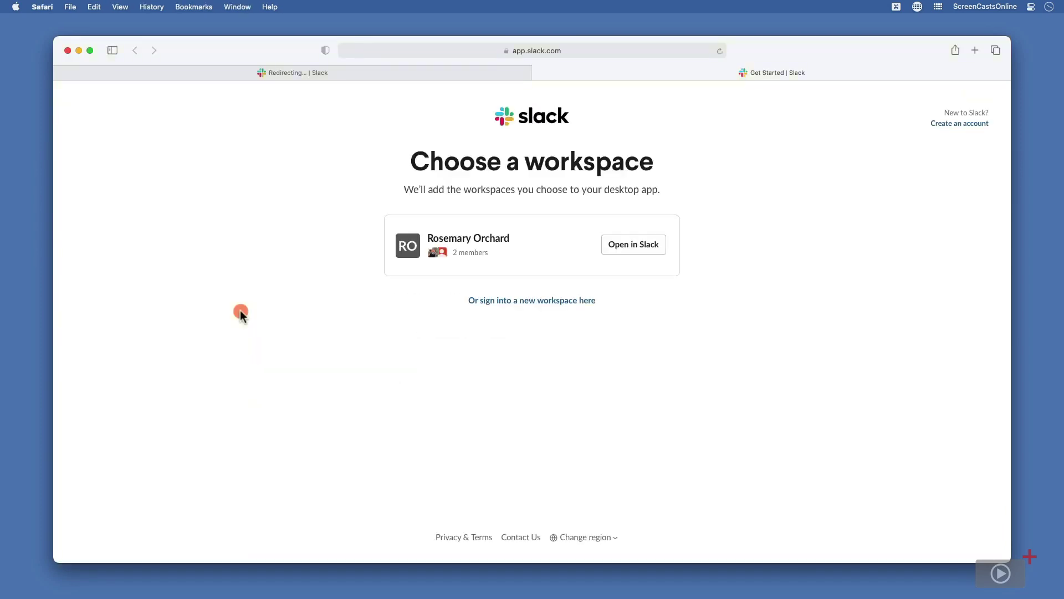
Step: Enter the 'screencastsonline' workspace address manually and continue to its sign-in page
click(490, 306)
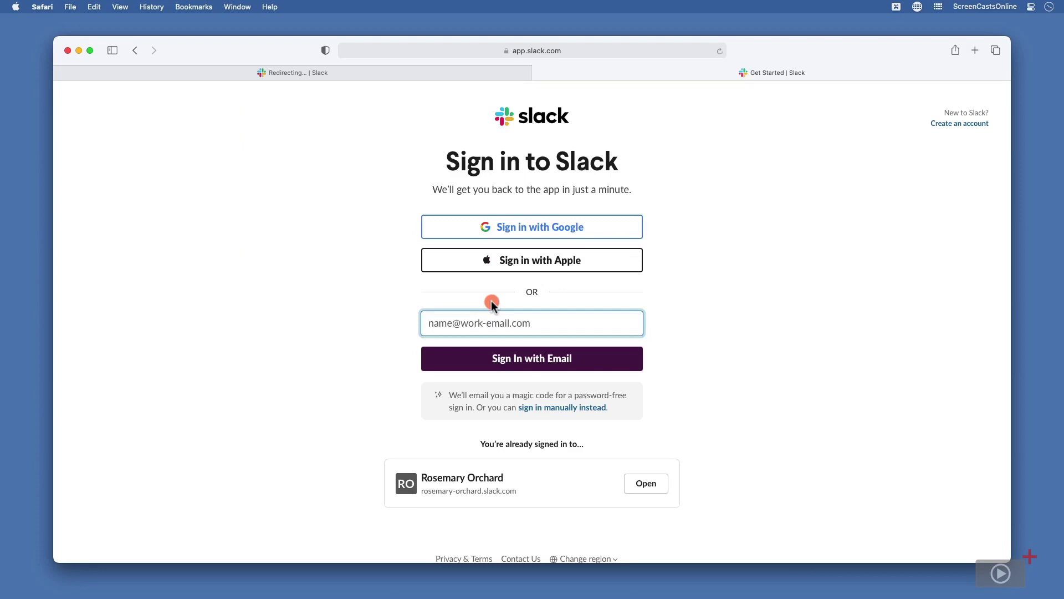
click(550, 408)
text(screencastsonline.slack.com)
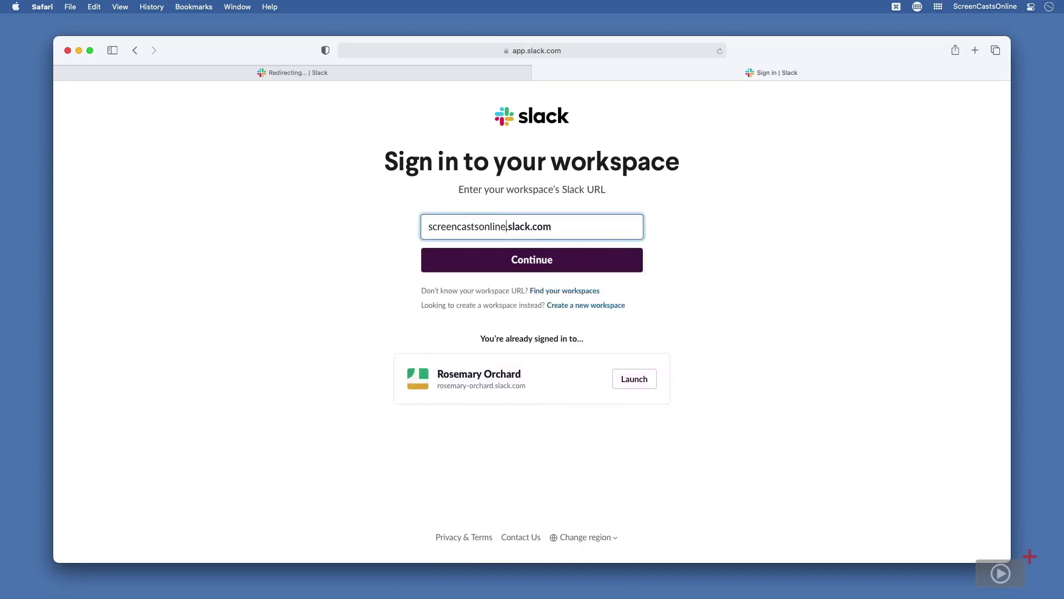
click(527, 261)
Step: Sign in with the account email and password, and allow Safari to open Slack
key(Tab)
text(p)
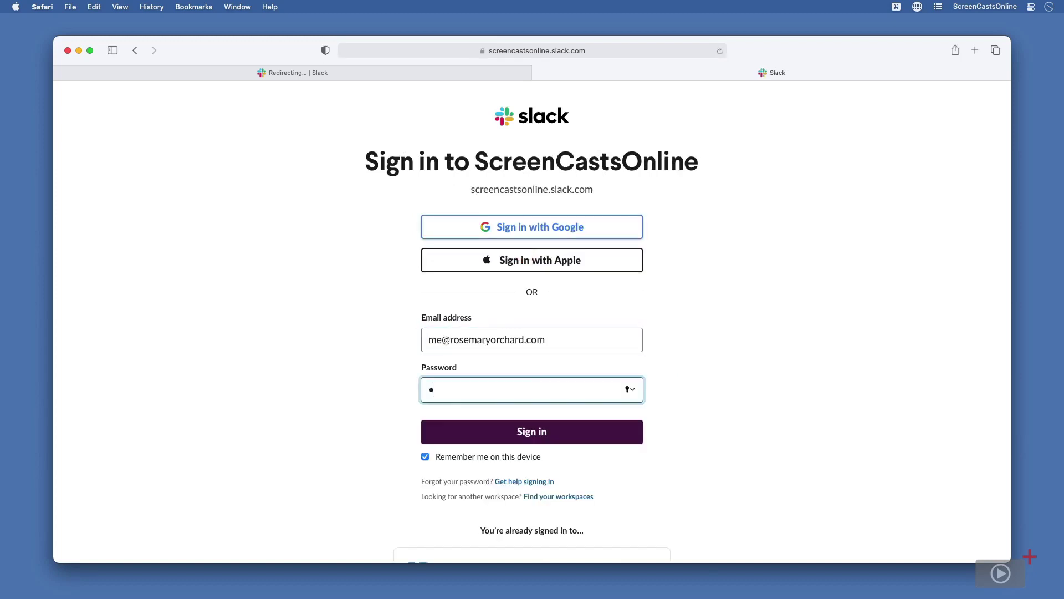
text(***************)
key(Return)
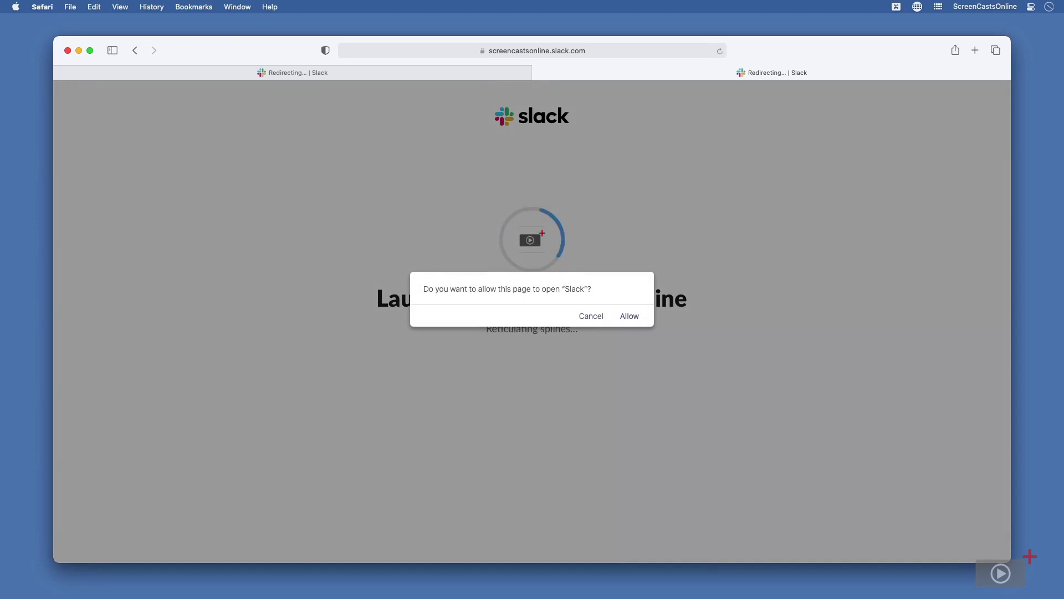
click(630, 315)
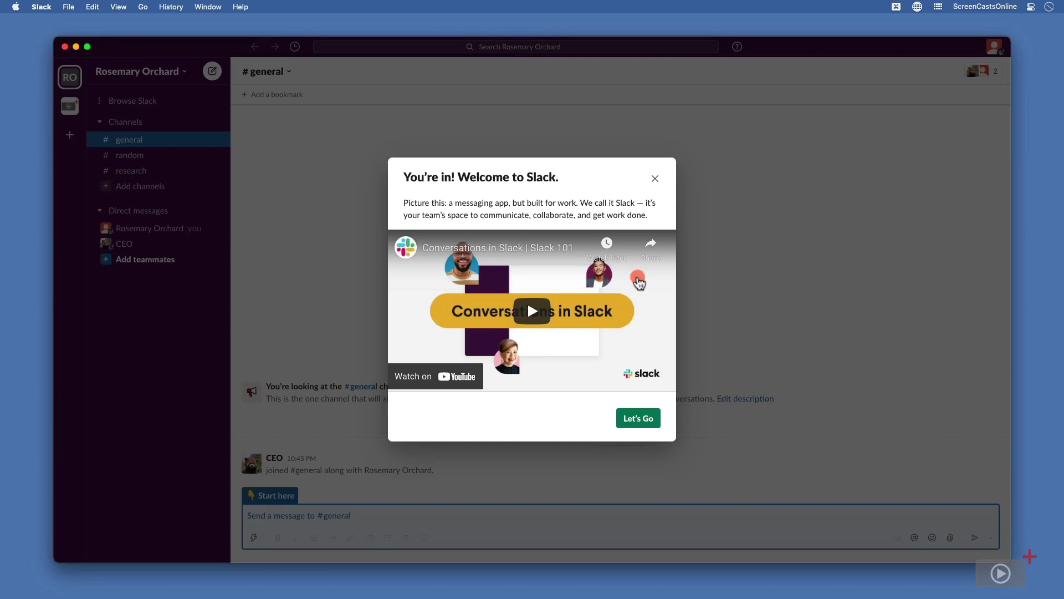
Step: Close the welcome message, switch to ScreenCastsOnline with ⌘2, and dismiss the conversation tip
click(652, 179)
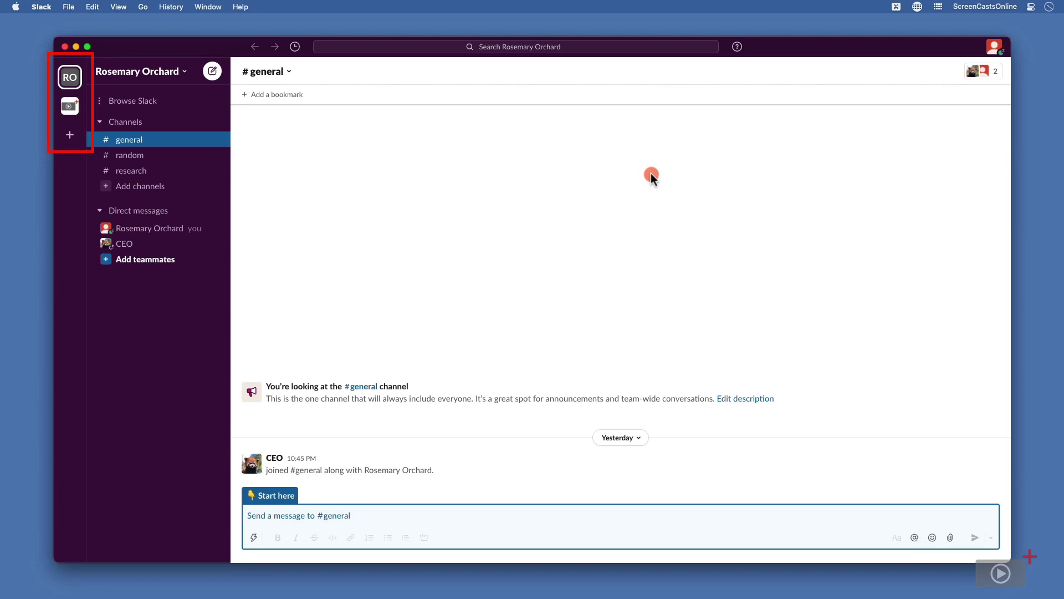
key(super+2)
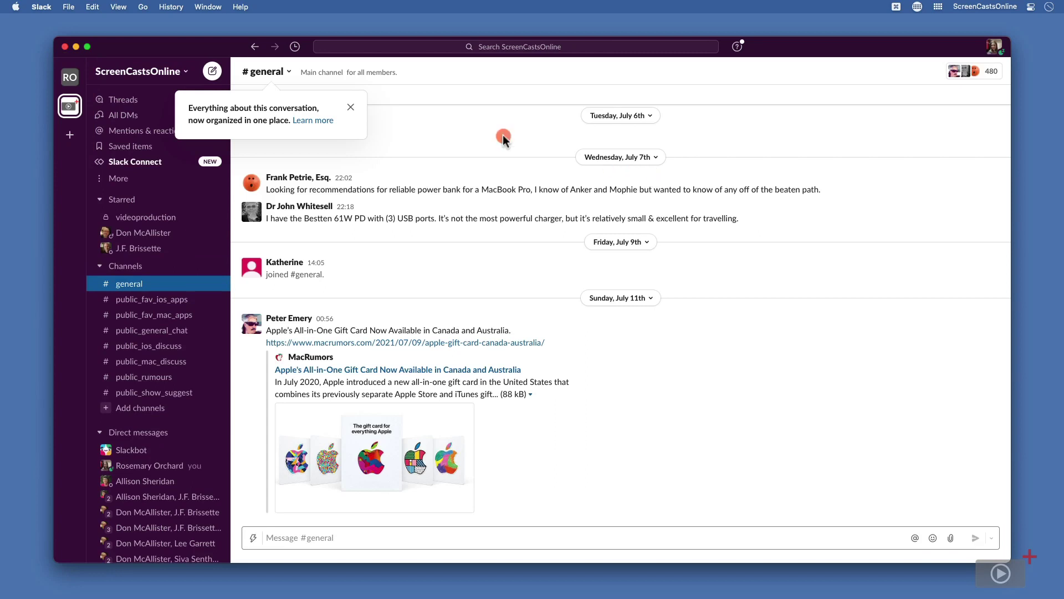
click(351, 104)
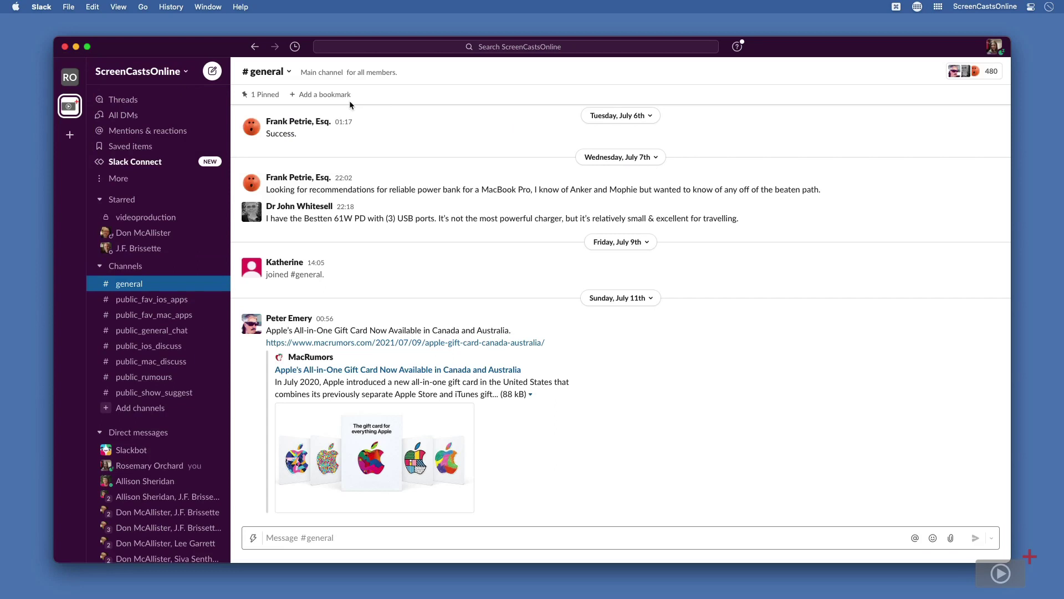
Step: Show the Keyboard Shortcuts panel with ⌘/ and scroll through the shortcut list
key(super+slash)
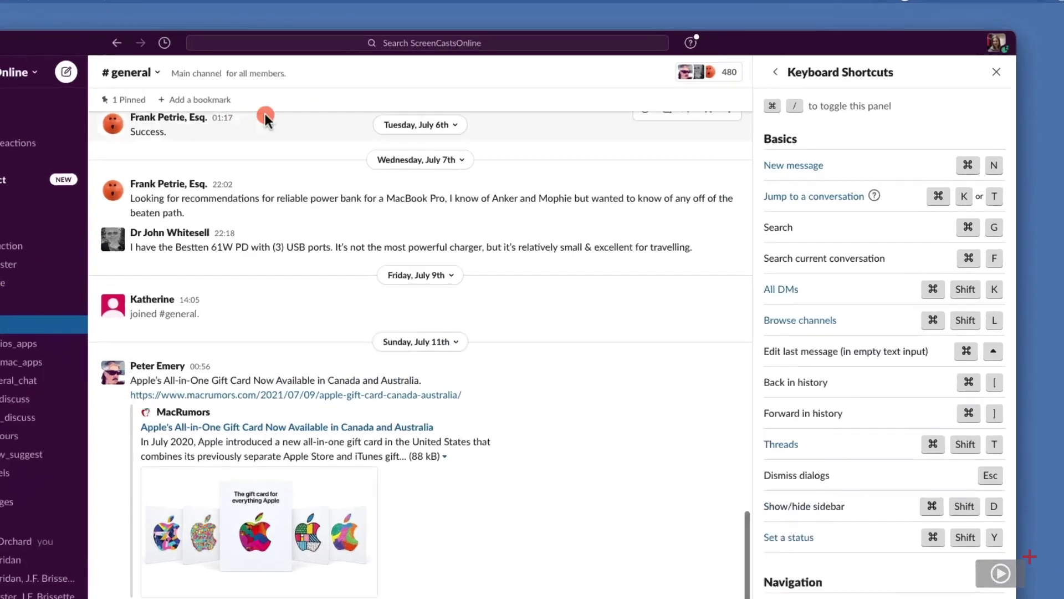
scroll(797, 335, down, 15)
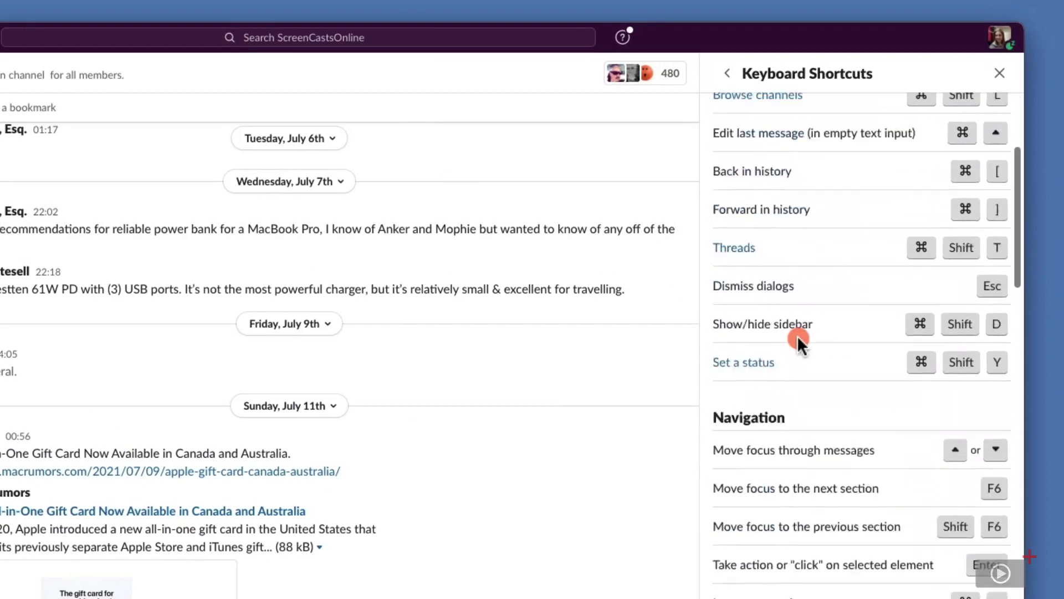
scroll(797, 335, down, 18)
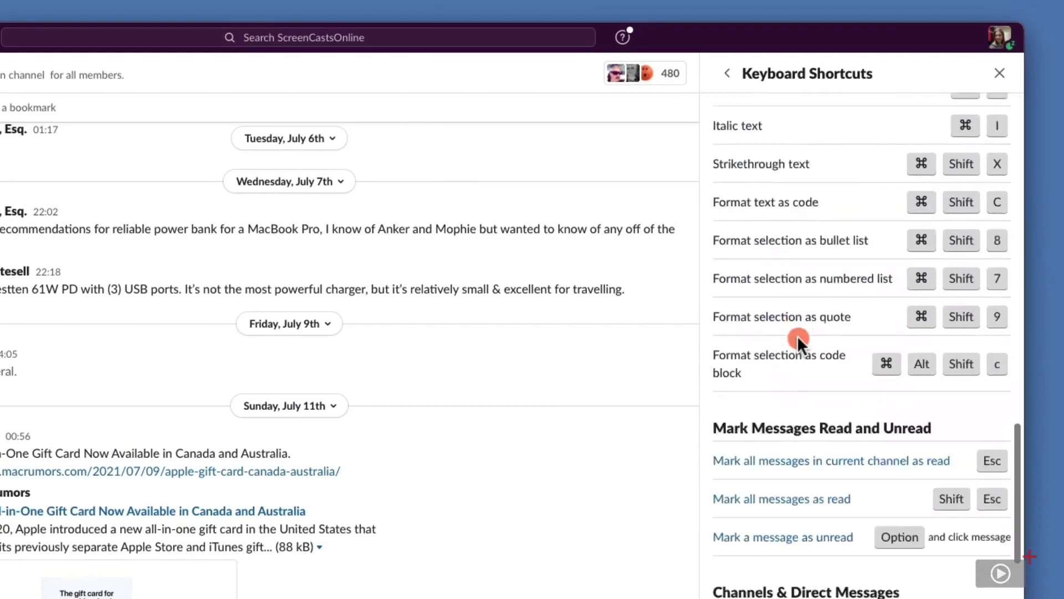
scroll(797, 335, down, 18)
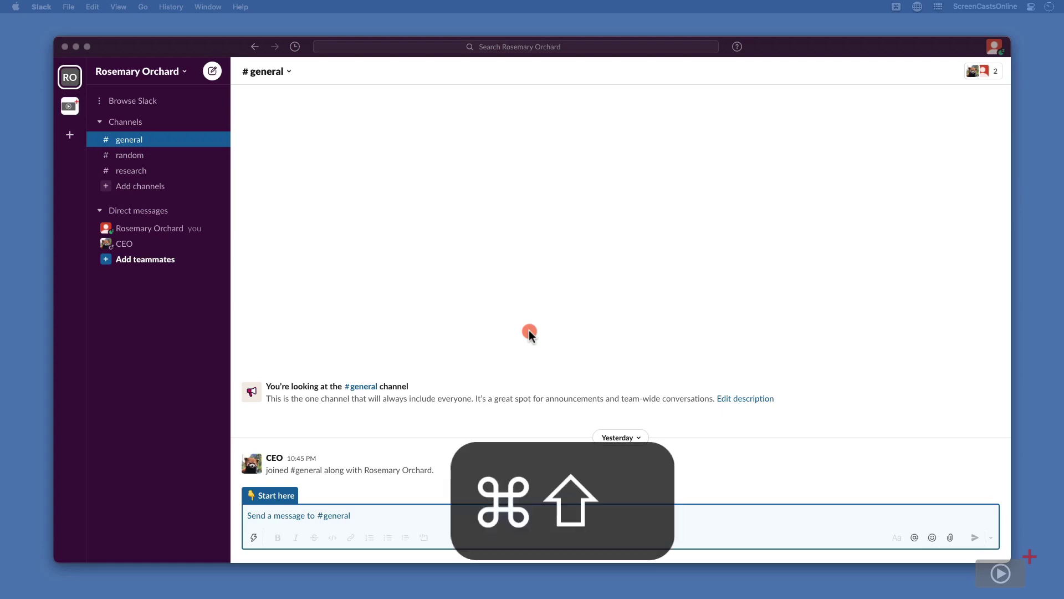
key(super+shift+d)
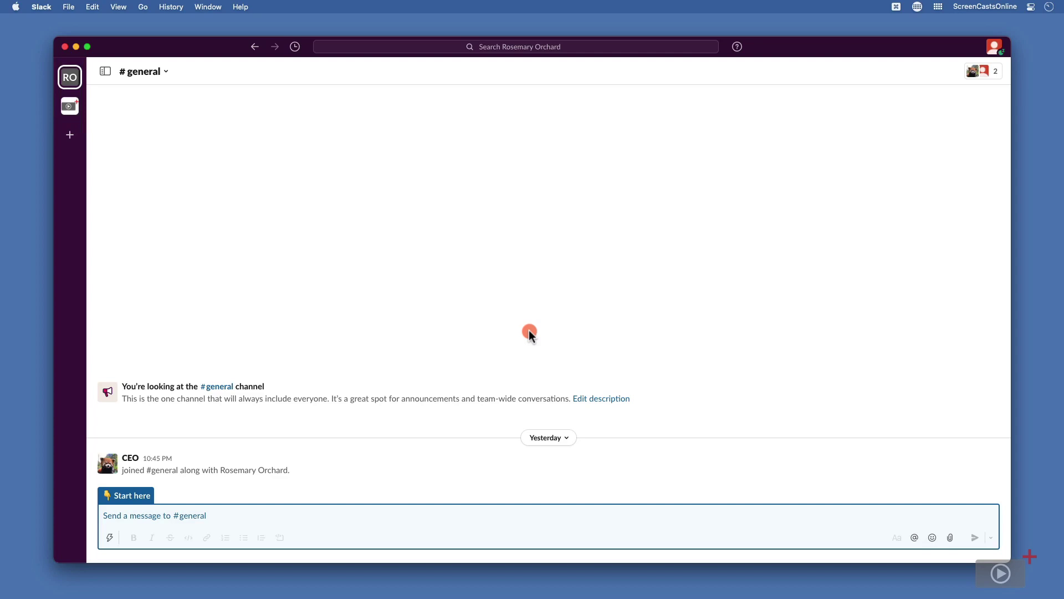
key(super+period)
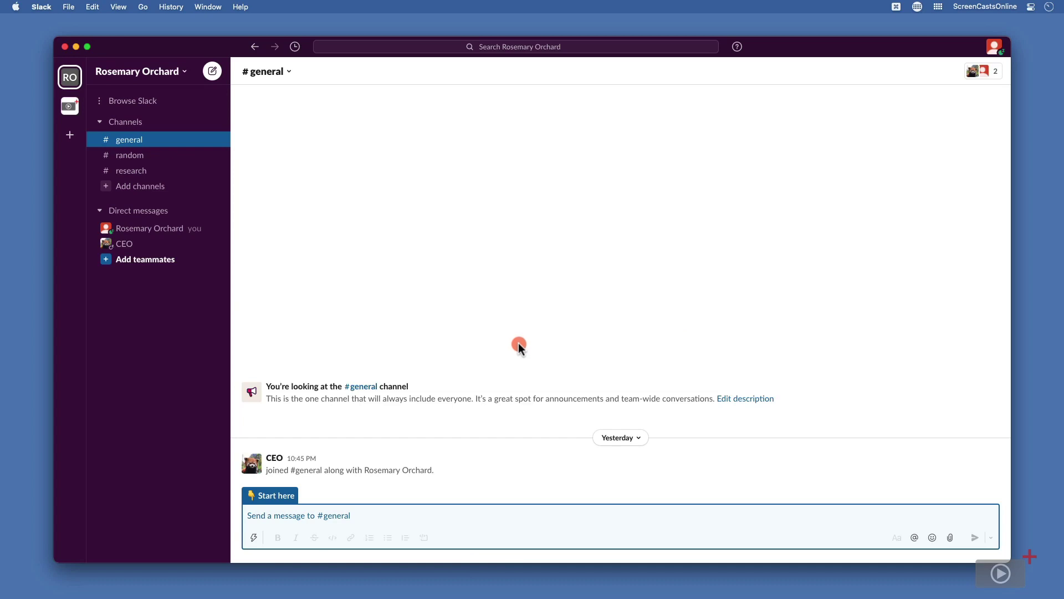
Step: Post the 'Hi everyone!' quick message in #general and close the 'Easy right?' tip
click(449, 510)
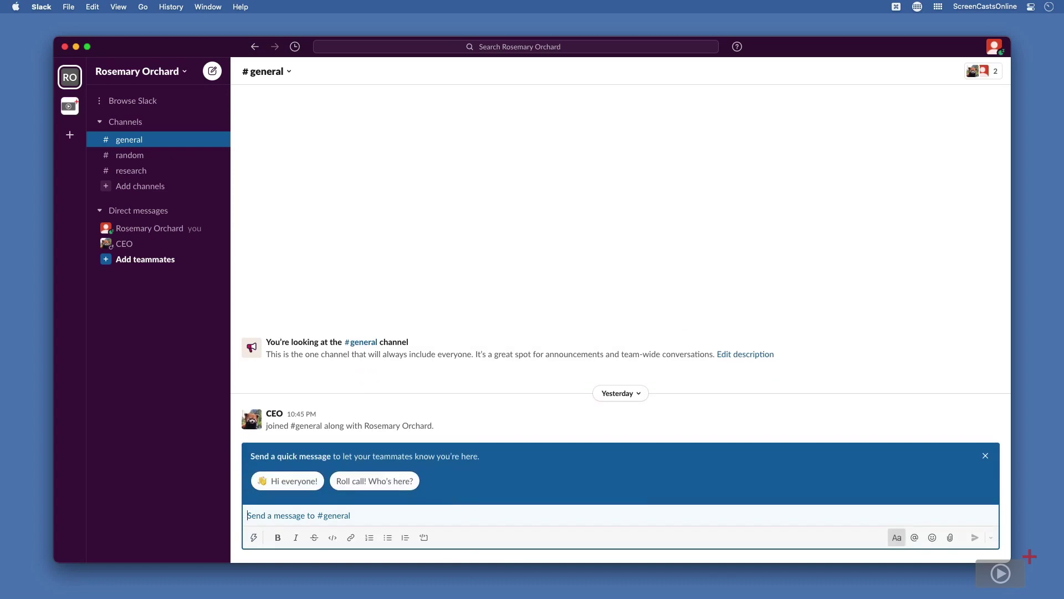
click(286, 479)
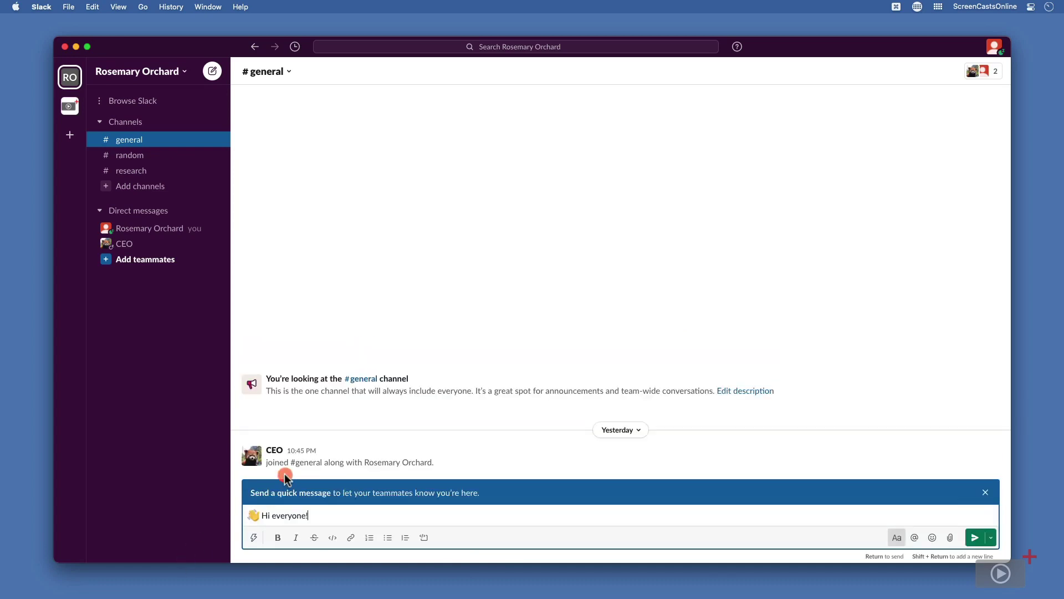
key(Return)
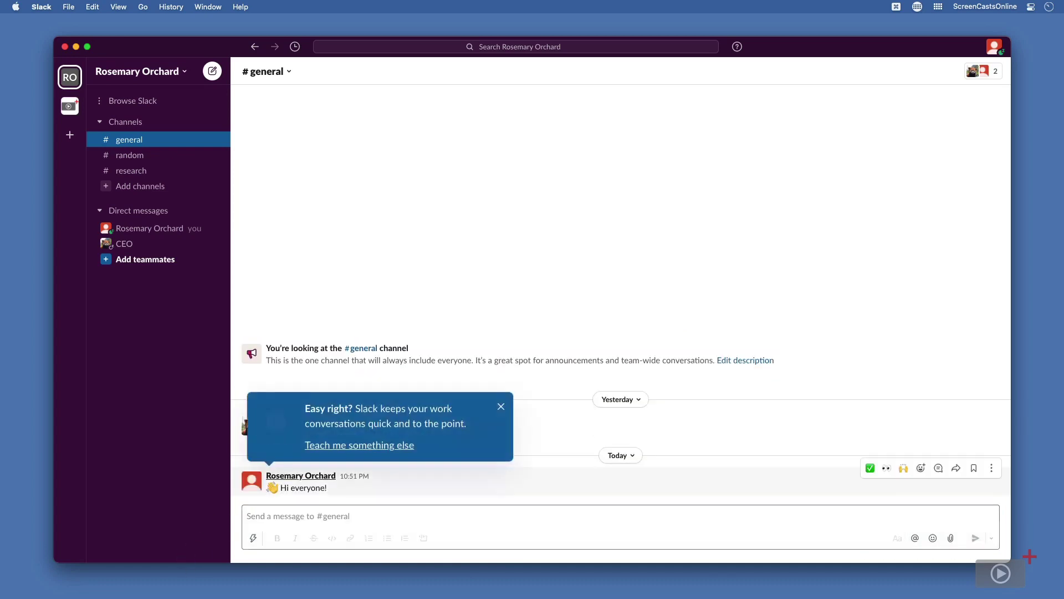
click(496, 402)
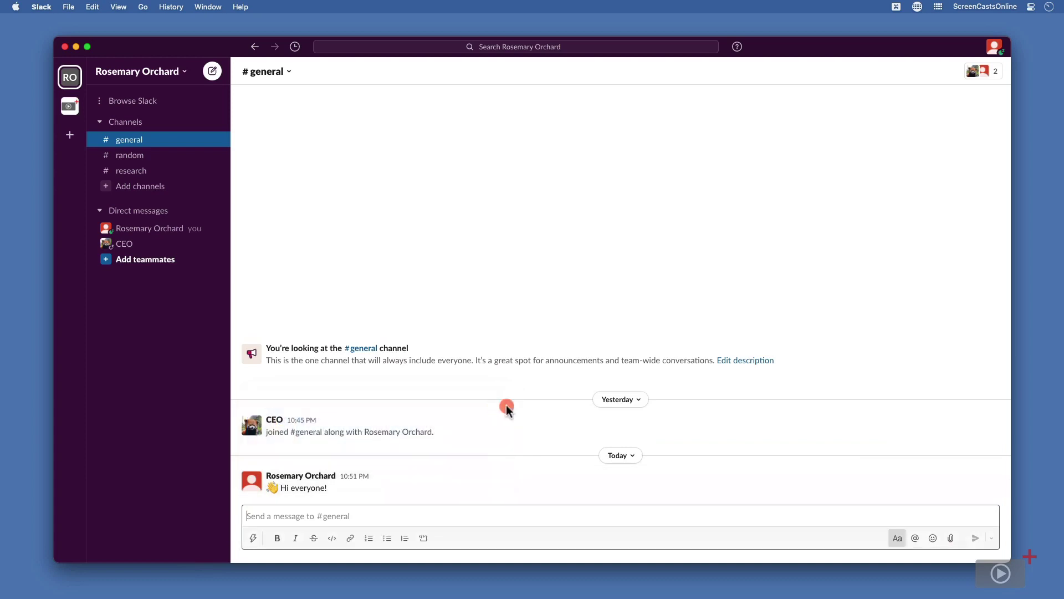
mouse_move(860, 476)
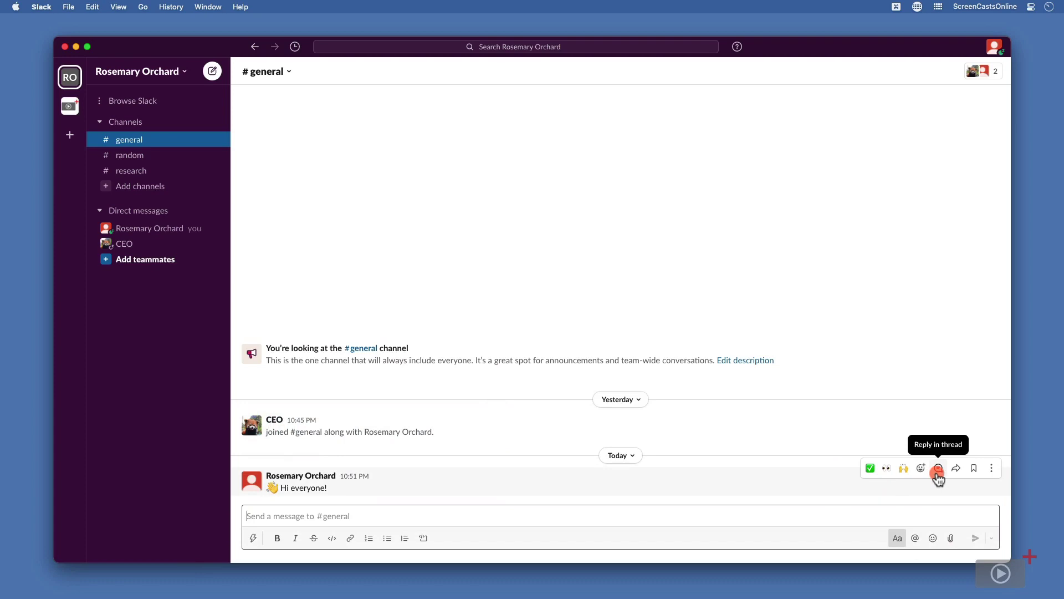
Step: Reply 'It's great to meet everyone!' in the thread, dismiss the tip, and close the thread
click(938, 470)
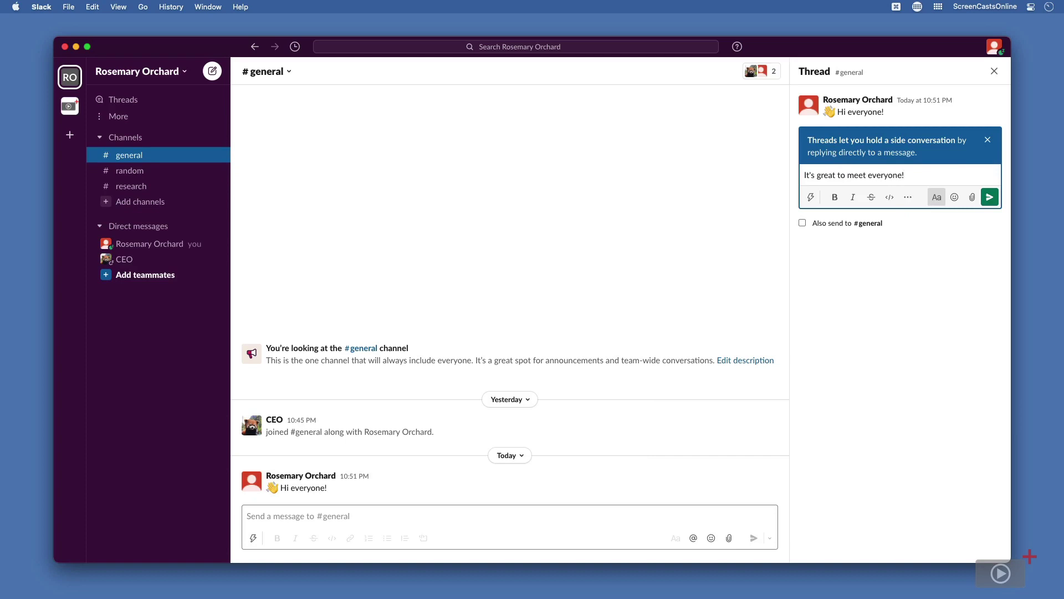
key(Return)
click(779, 125)
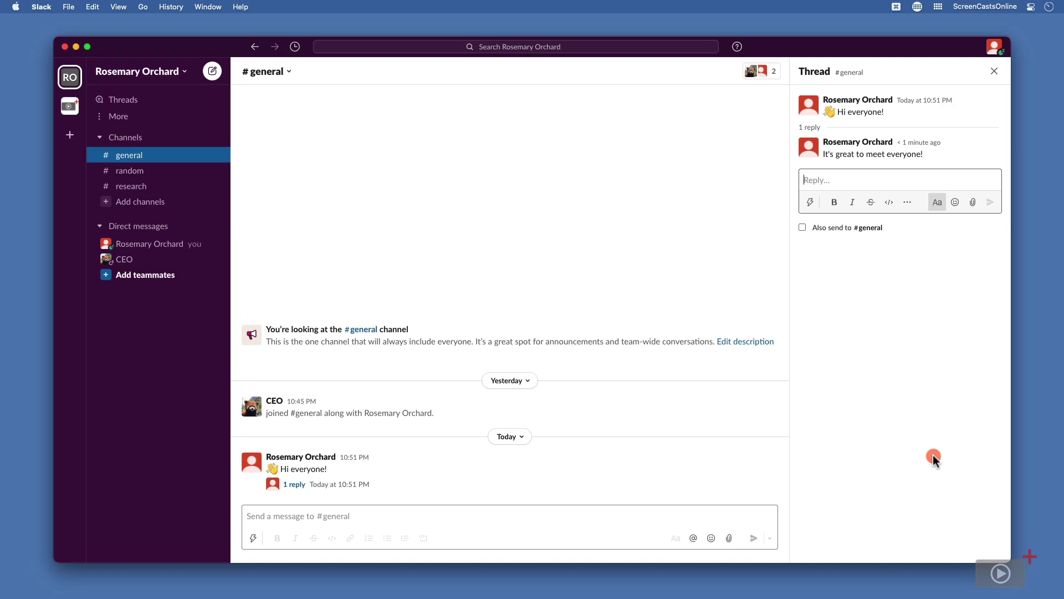
key(Escape)
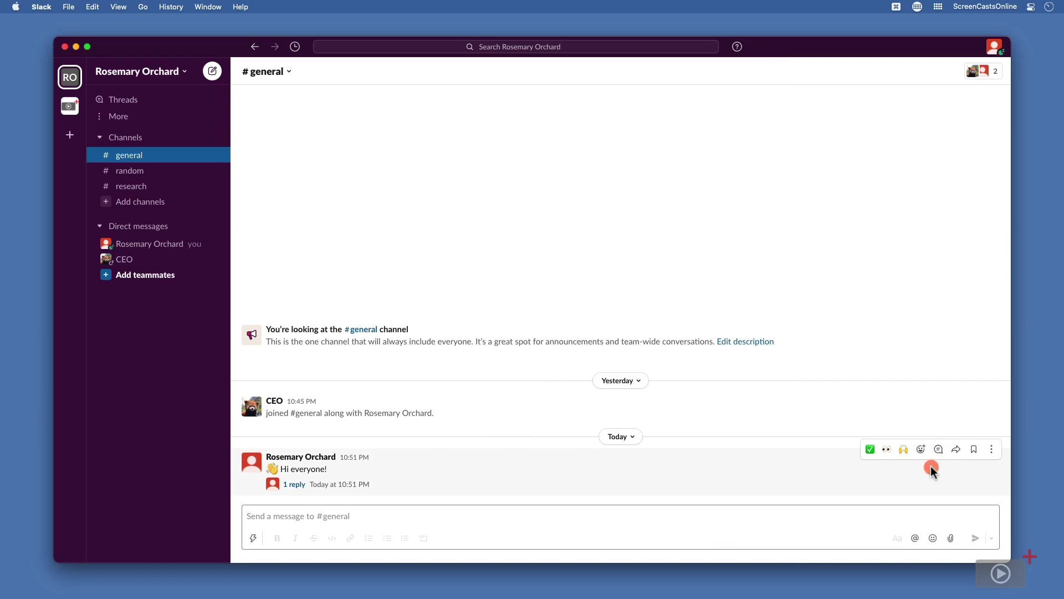
Step: Switch the Slack window to full screen with ⌘⌃F
key(super)
key(ctrl+super+f)
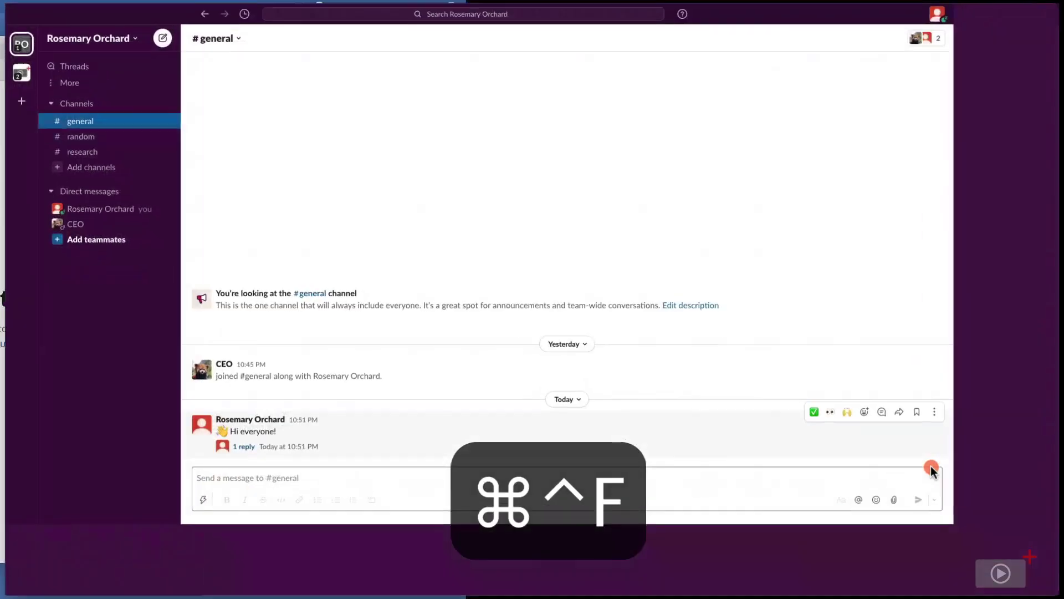